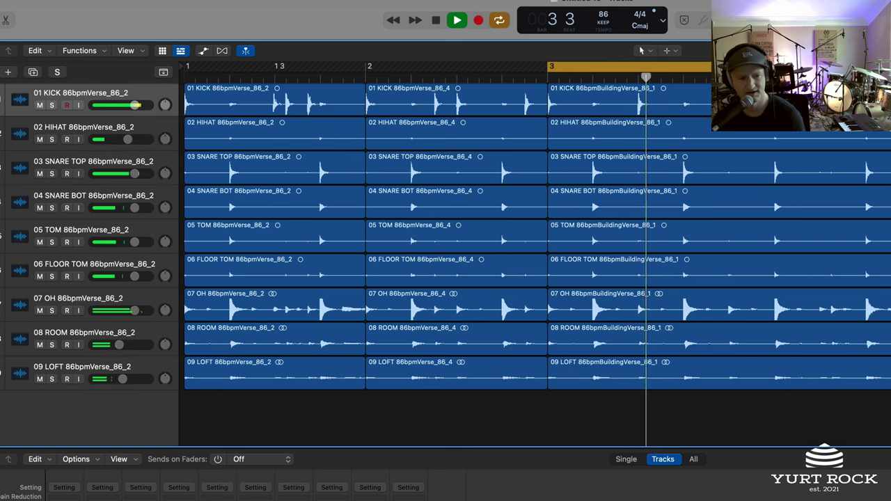
Solo KICK, then HIHAT, and raise the HIHAT fader to -1.6 dB
key("x")
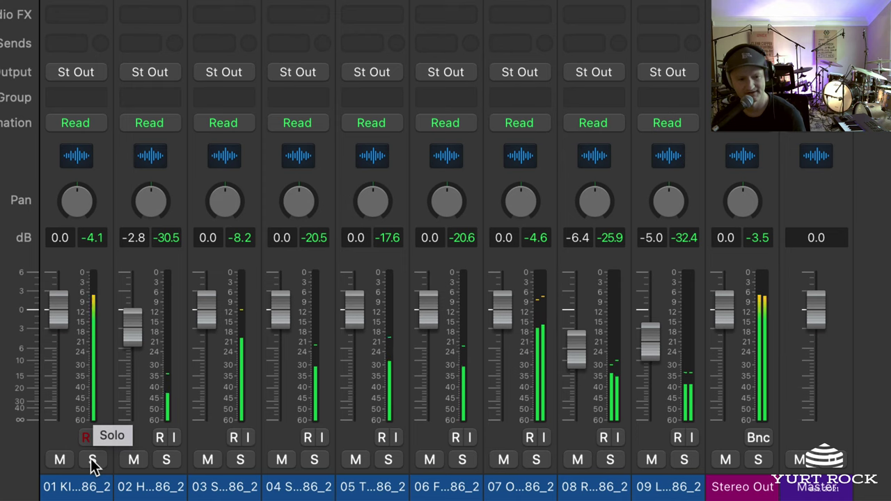
left_click(92, 460)
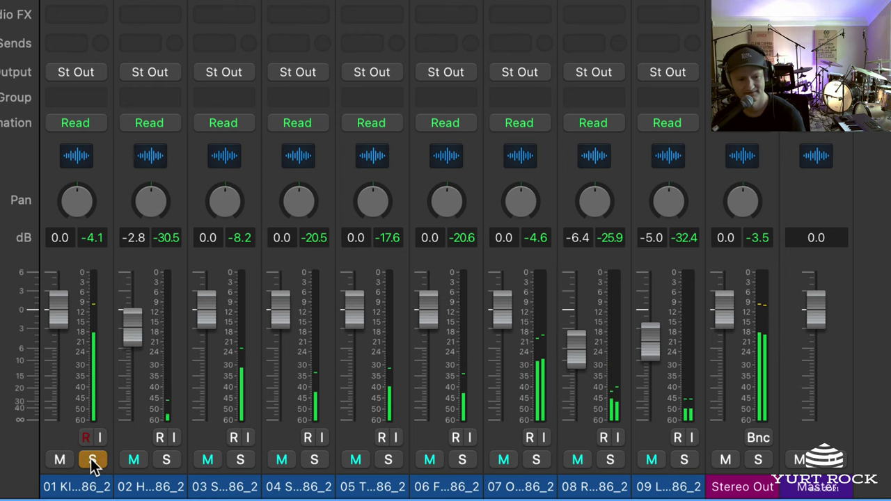
left_click(166, 460)
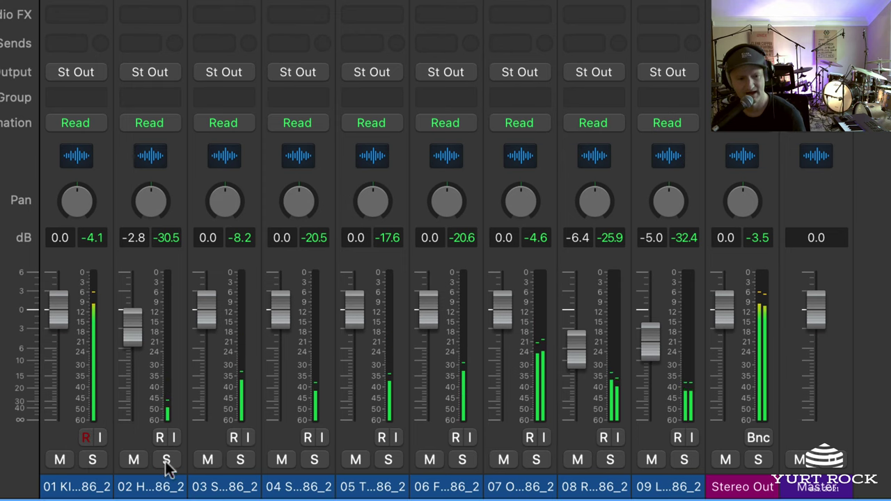
left_click_drag(133, 326, 132, 319)
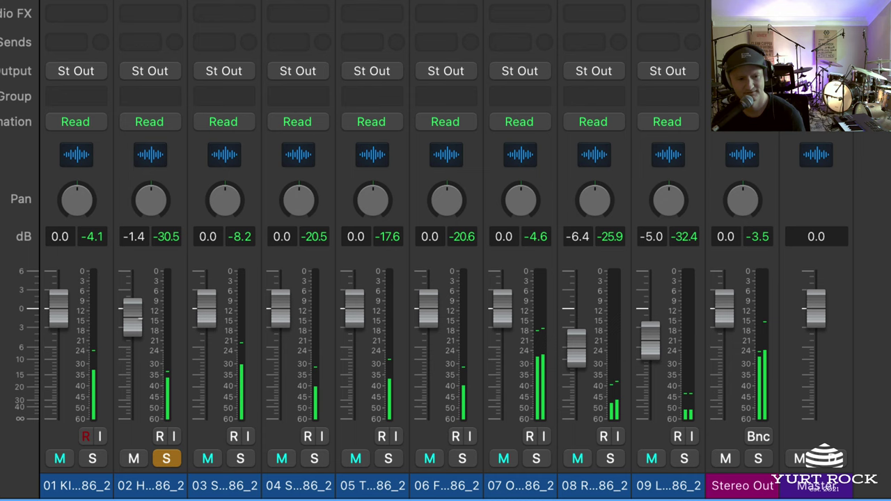
left_click(166, 461)
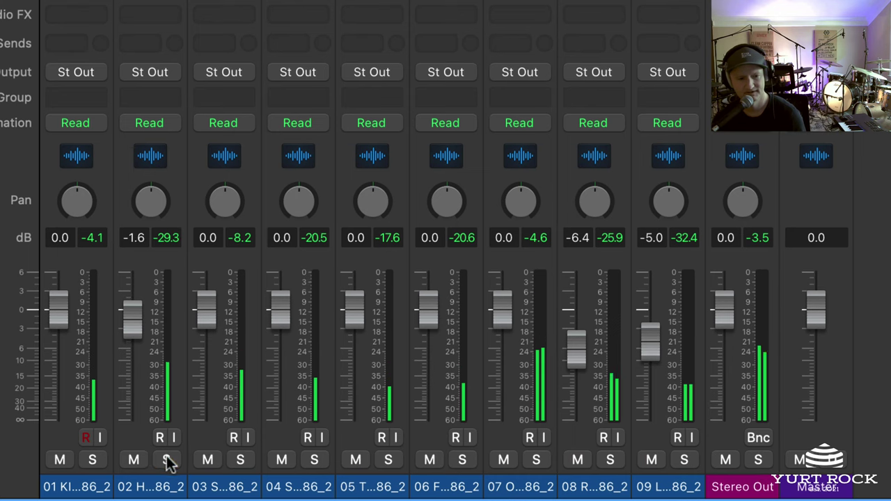
Audition the SNARE TOP and SNARE BOT tracks soloed together, then unsolo them
left_click(241, 460)
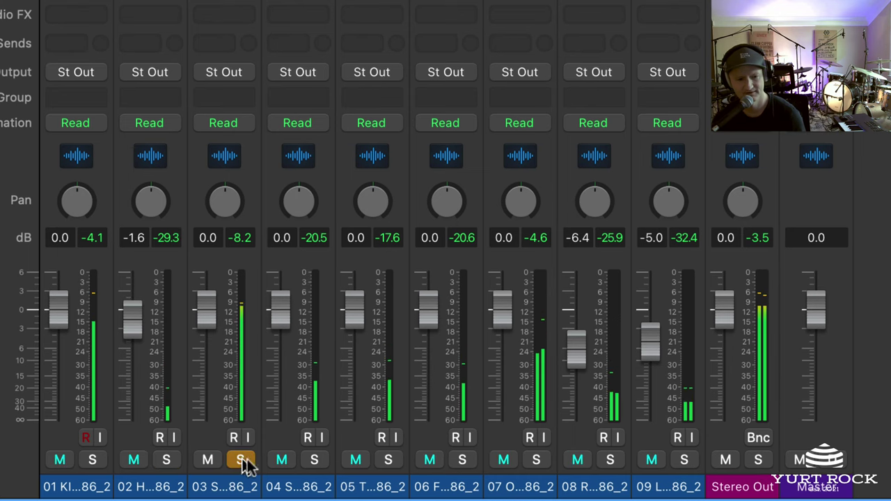
left_click(314, 462)
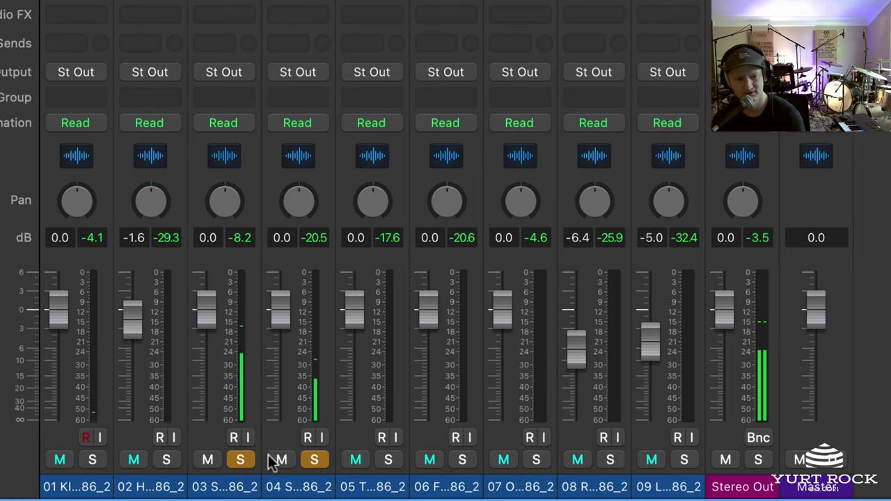
left_click(241, 460)
left_click(314, 460)
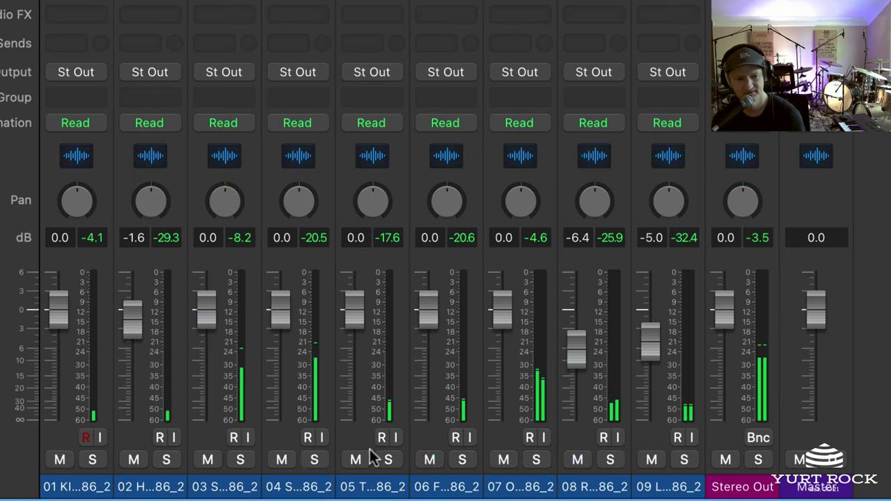
Audition TOM with FLOOR TOM, then the OH overheads, leaving nothing soloed
left_click(389, 460)
left_click(462, 460)
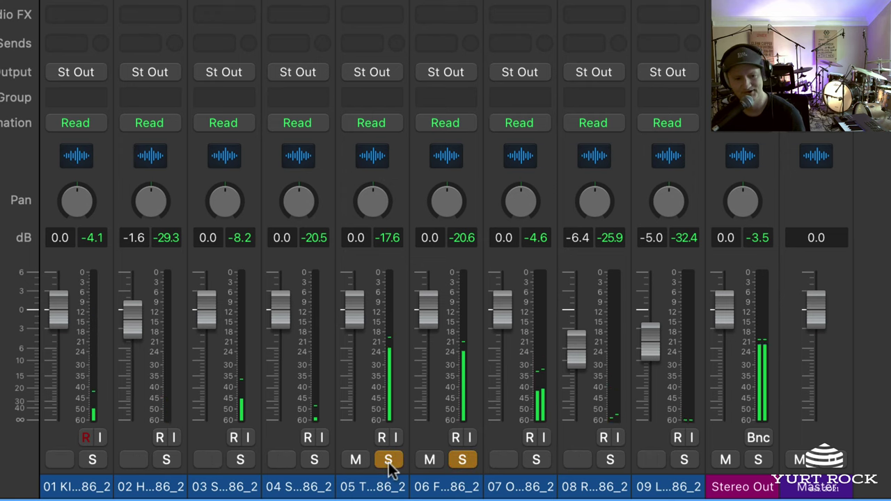
left_click(388, 461)
left_click(462, 460)
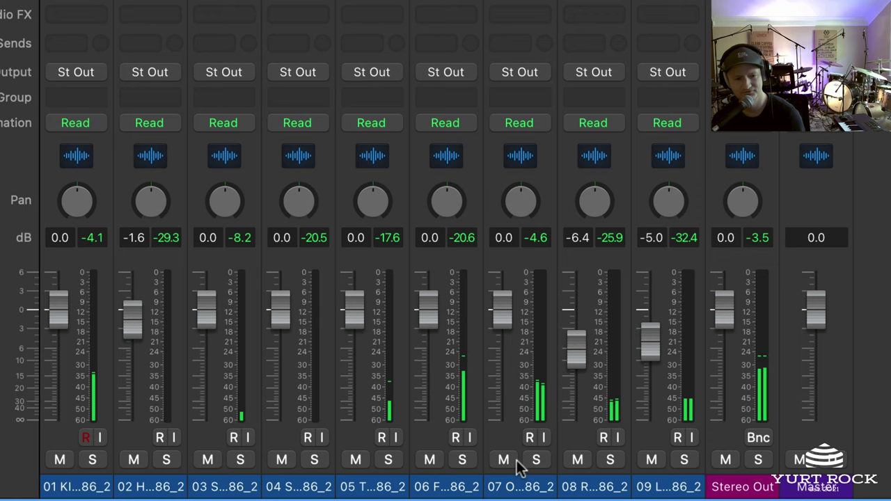
left_click(534, 460)
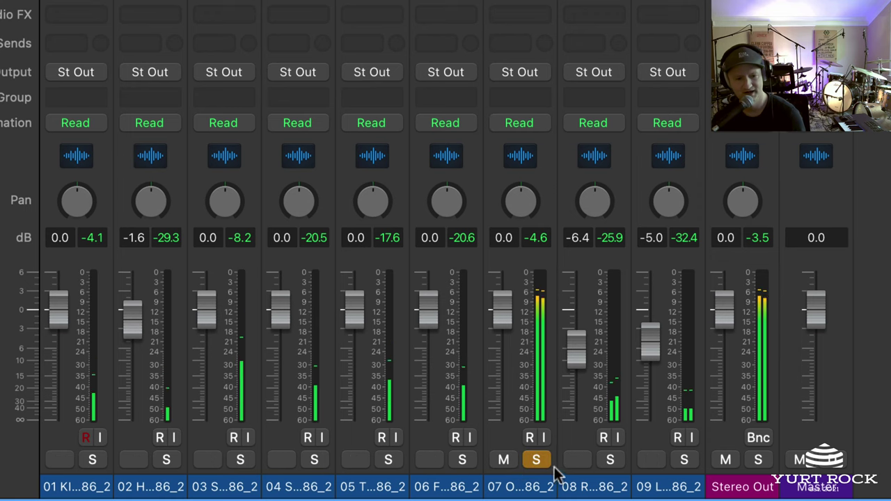
left_click(537, 460)
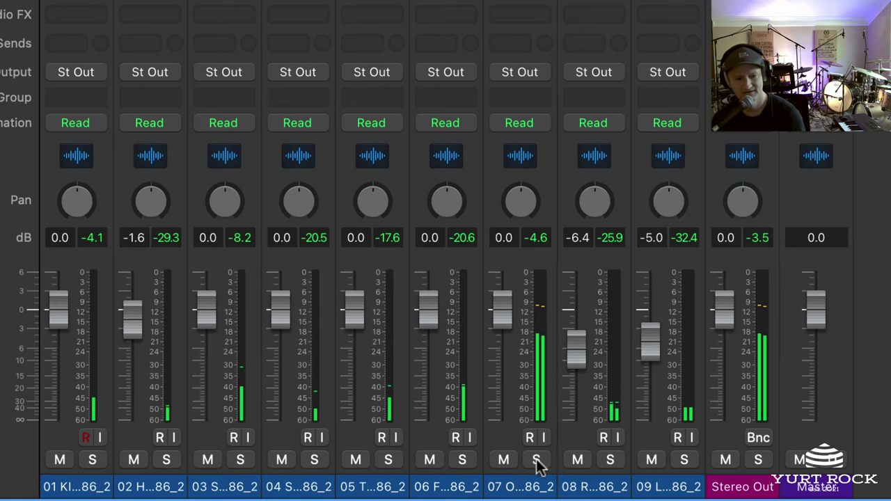
Solo ROOM and LOFT and rebalance their faders, settling ROOM at -13 dB
left_click(610, 461)
left_click(684, 461)
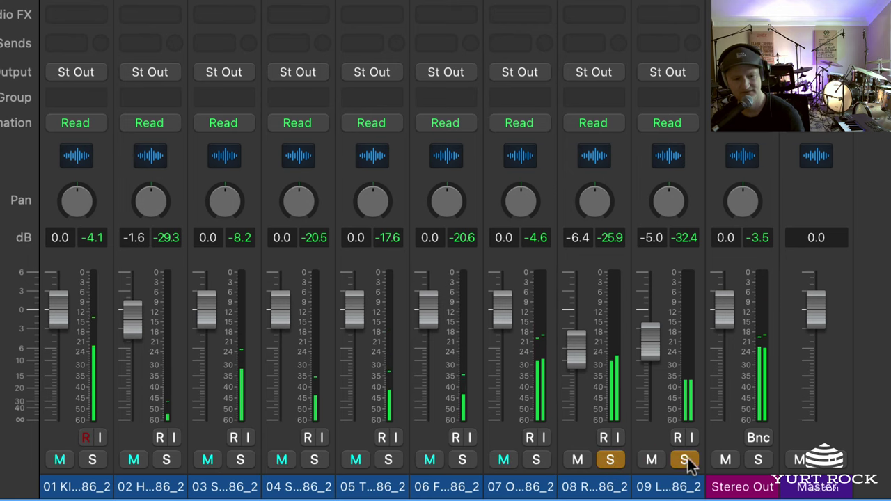
mouse_move(587, 342)
left_mouse_down()
mouse_move(587, 296)
mouse_move(577, 298)
left_mouse_up()
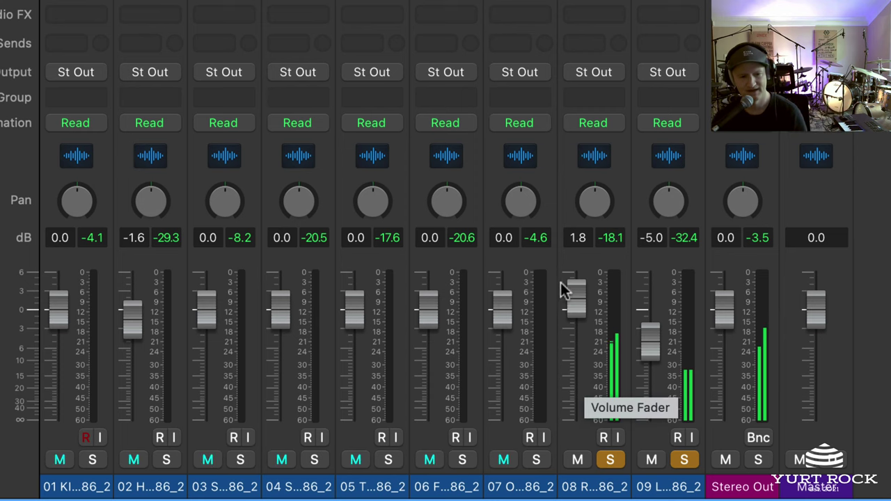
left_click_drag(576, 293, 577, 408)
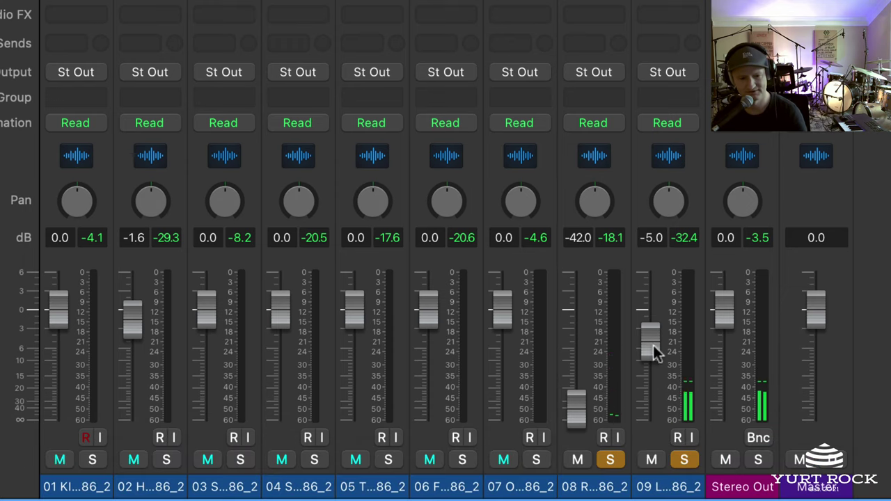
left_click_drag(649, 346, 648, 294)
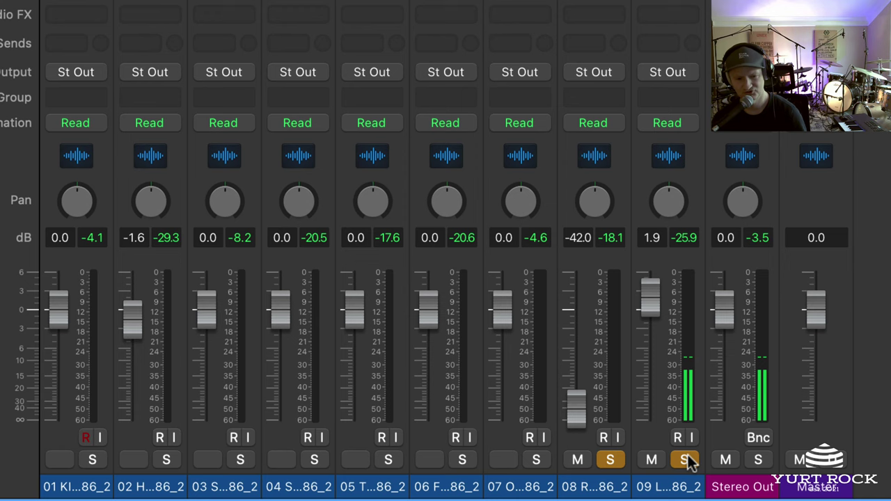
left_click_drag(653, 293, 651, 317)
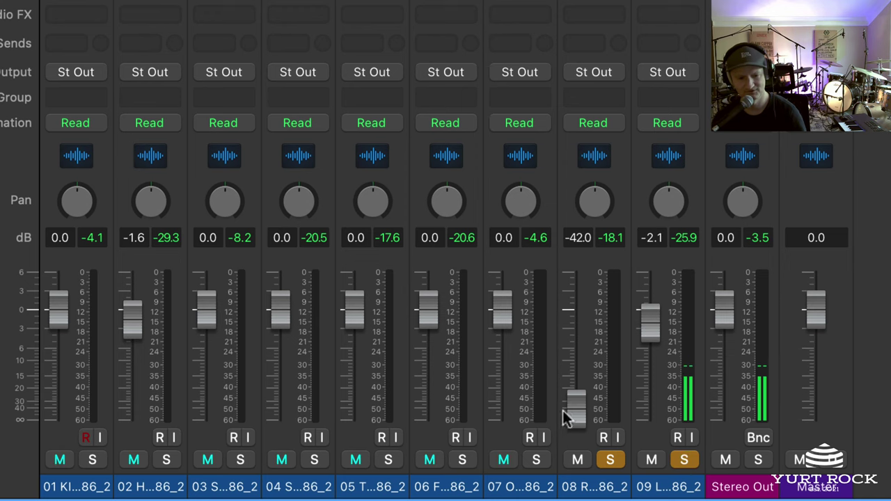
left_click_drag(569, 411, 577, 370)
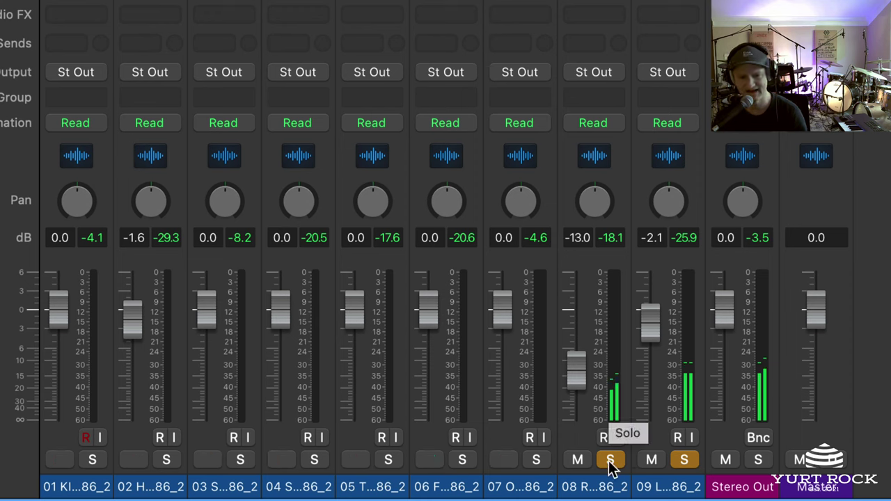
Unsolo ROOM and LOFT and trim LOFT to -3.4 dB
left_click(610, 460)
left_click(684, 460)
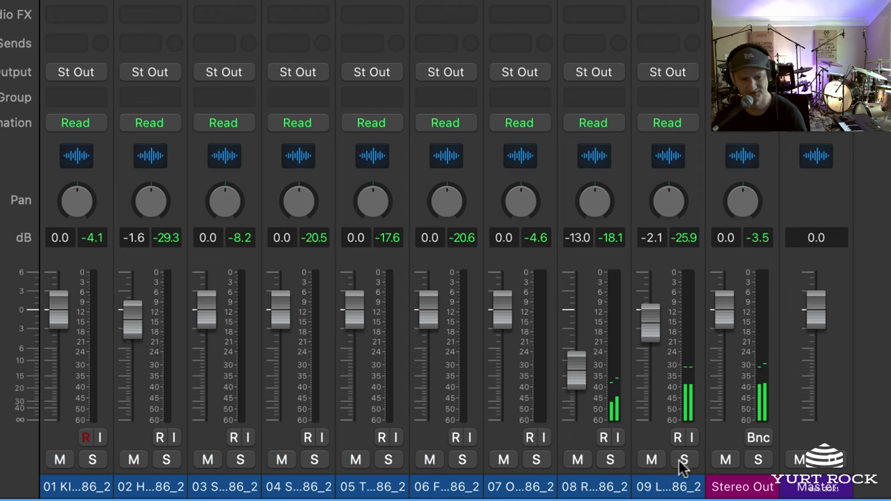
left_click_drag(647, 326, 647, 330)
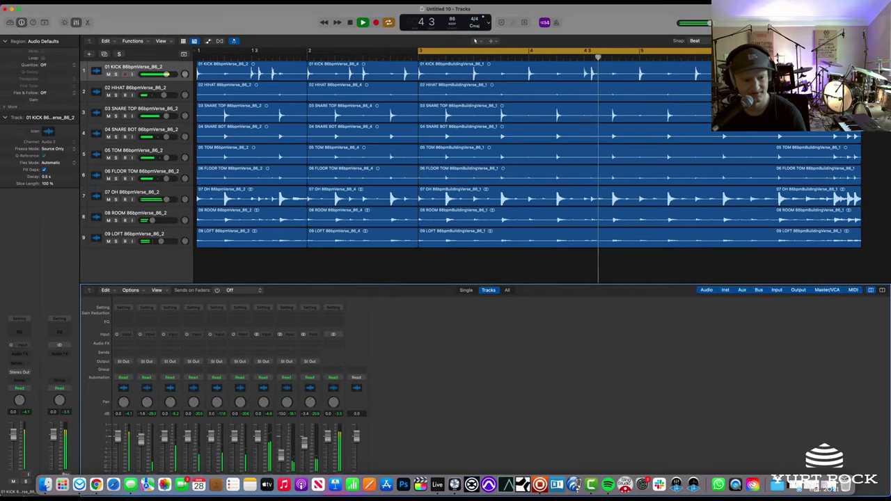
left_click(44, 484)
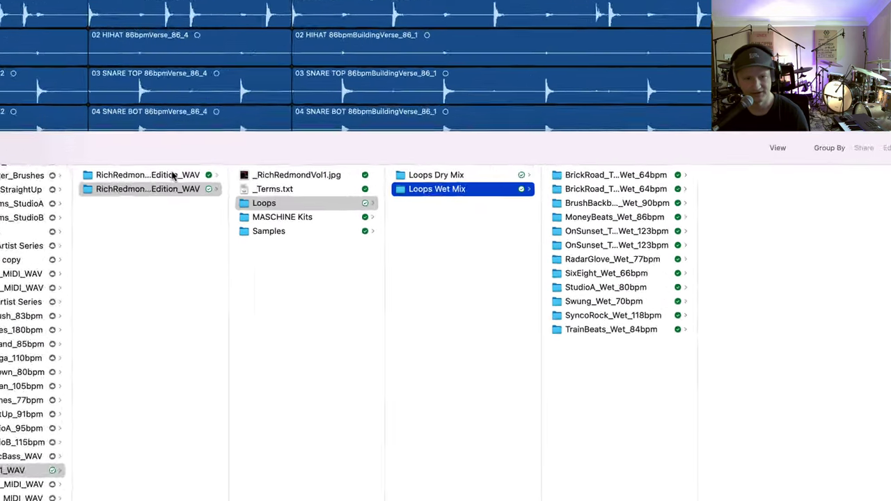
left_click(352, 161)
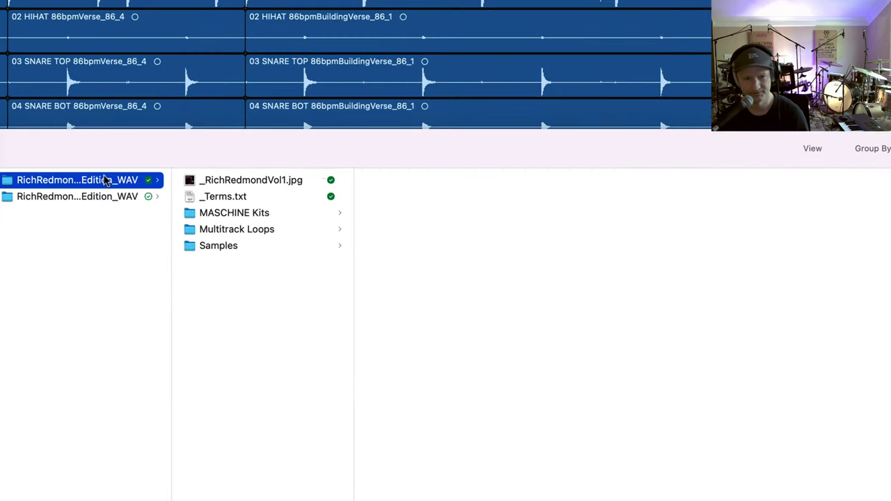
left_click(258, 230)
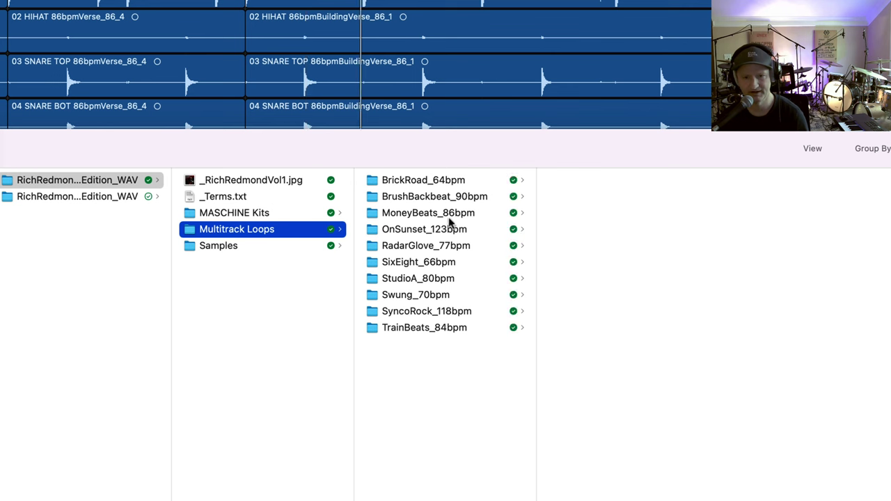
left_click(453, 214)
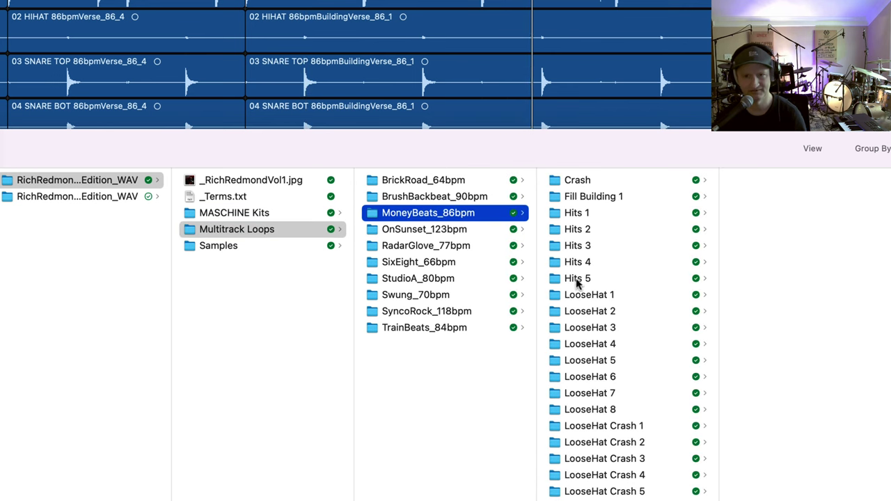
scroll(576, 281, "down", 1)
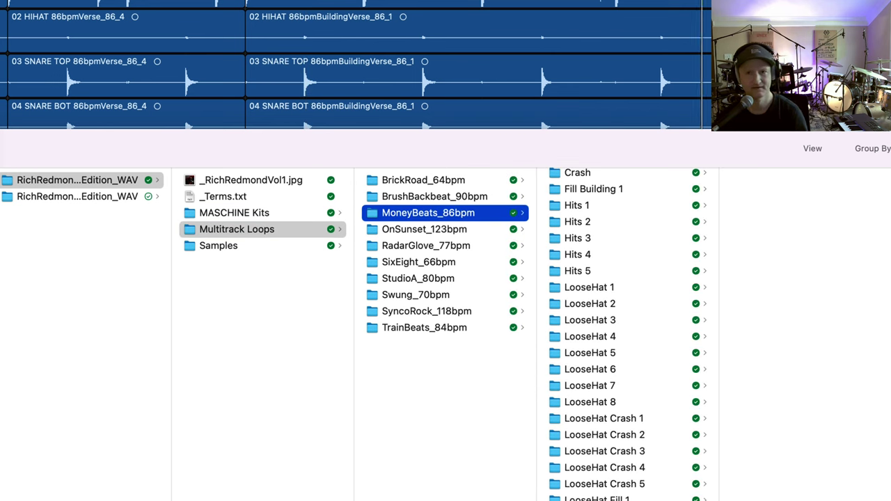
scroll(627, 334, "down", 1)
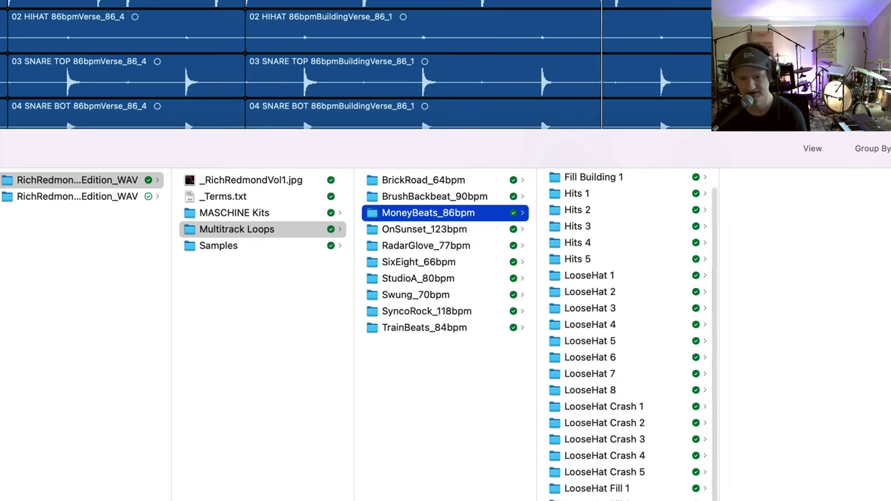
key("space")
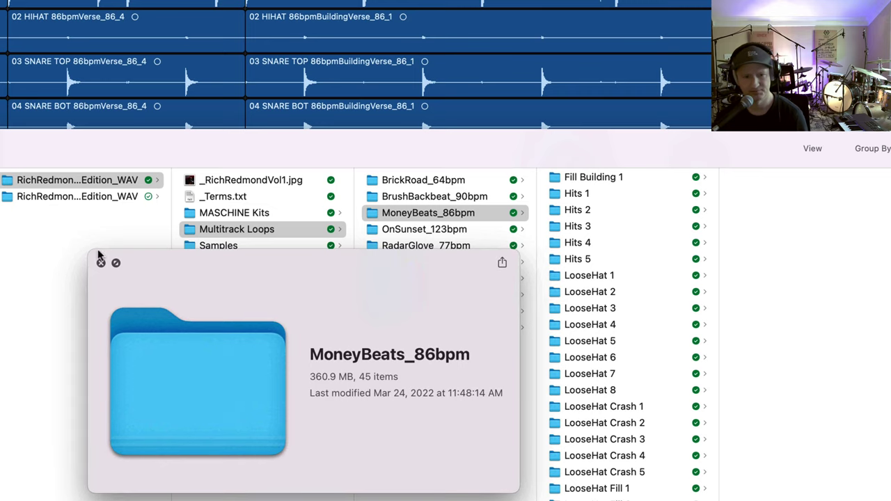
left_click(101, 264)
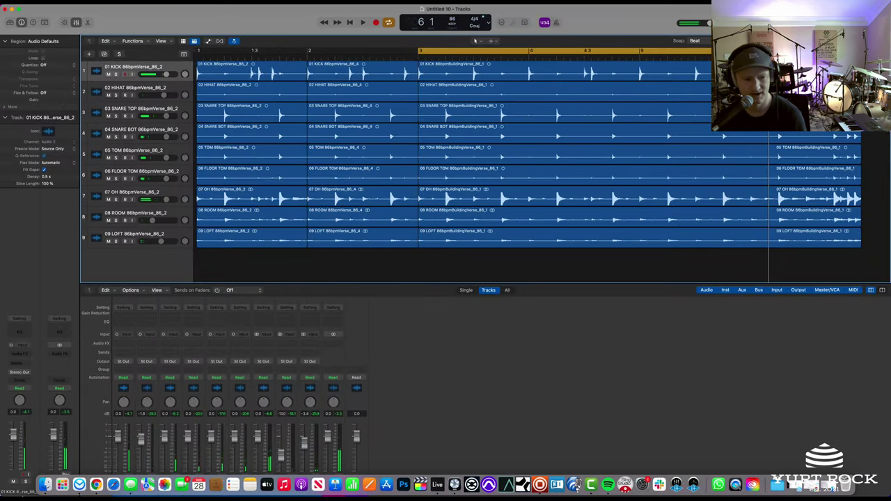
Add the nine LooseHat 1 WAVs from Finder onto Logic's existing drum tracks
left_click(43, 480)
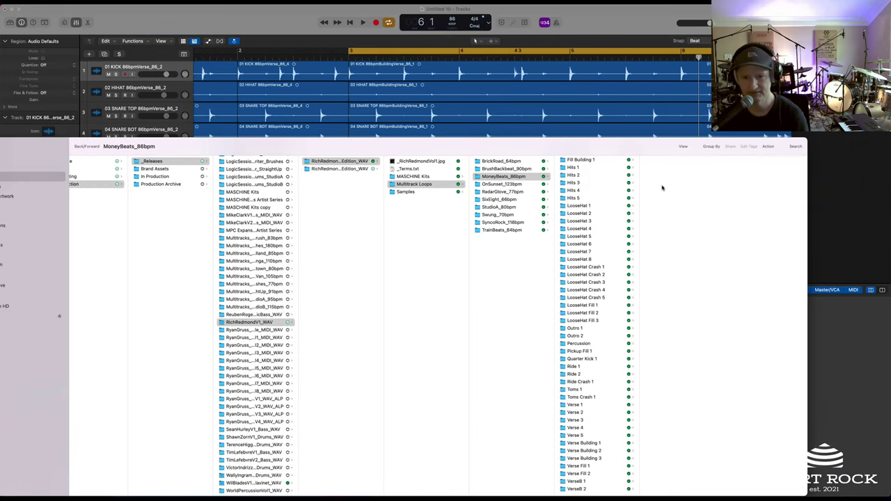
left_click(601, 206)
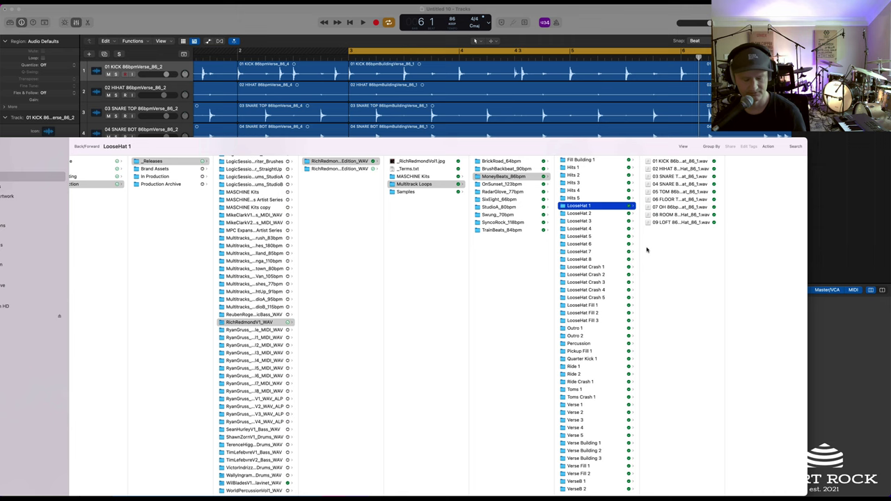
mouse_move(647, 250)
left_mouse_down()
mouse_move(655, 152)
mouse_move(805, 72)
left_mouse_up()
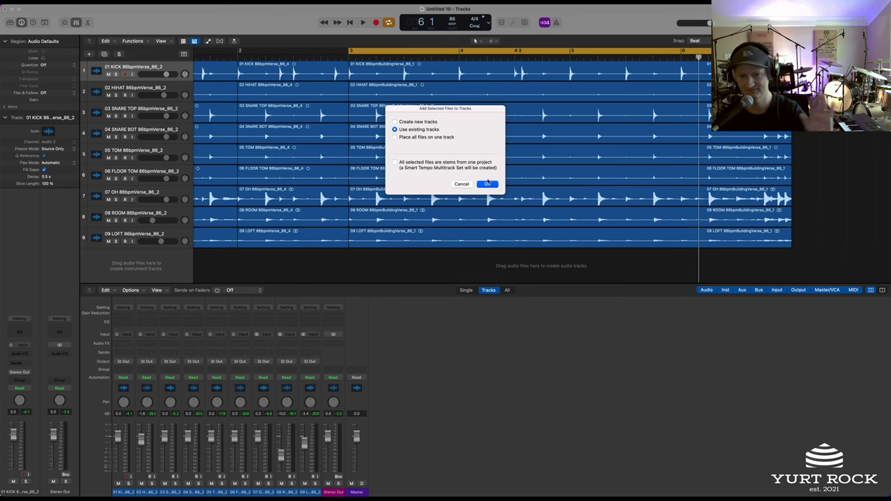
left_click(486, 184)
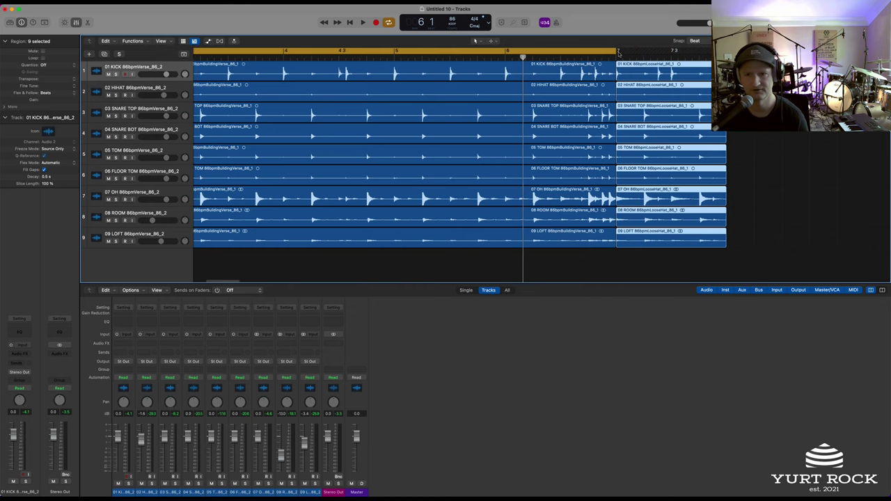
Cycle-play the LooseHat regions at bar 7 and lower KICK to -1.1 dB
key("super+u")
key("space")
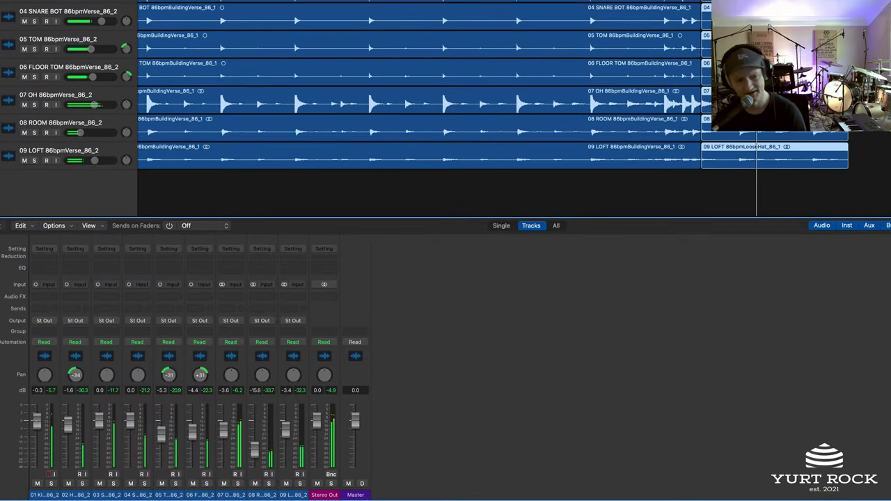
left_click_drag(37, 421, 37, 426)
type("100")
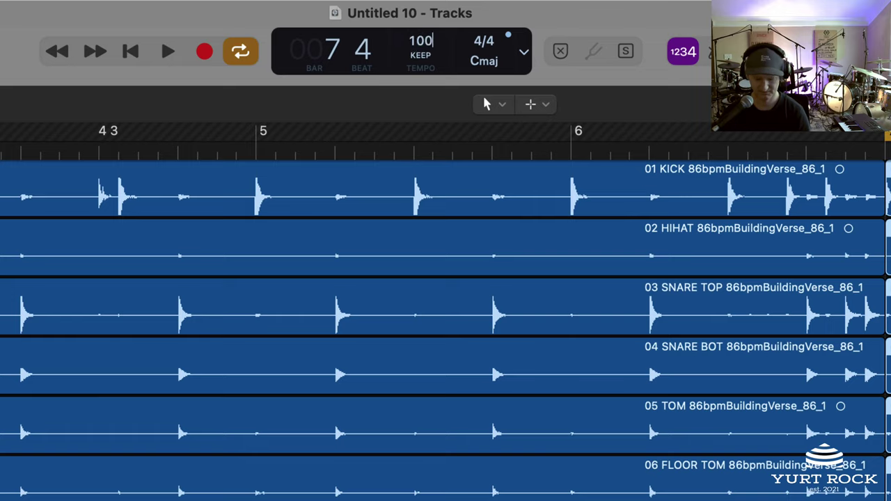
Change the project tempo to 100, then 82 BPM, and restart playback
key("Return")
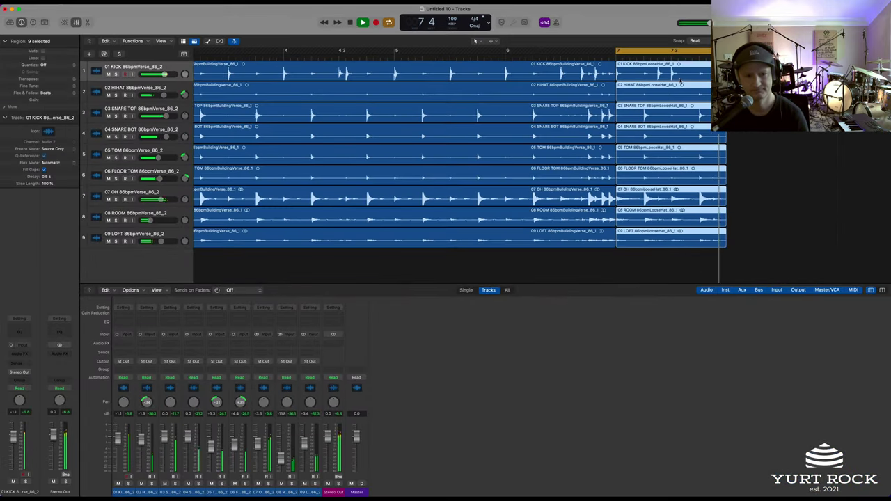
scroll(653, 179, "left", 1)
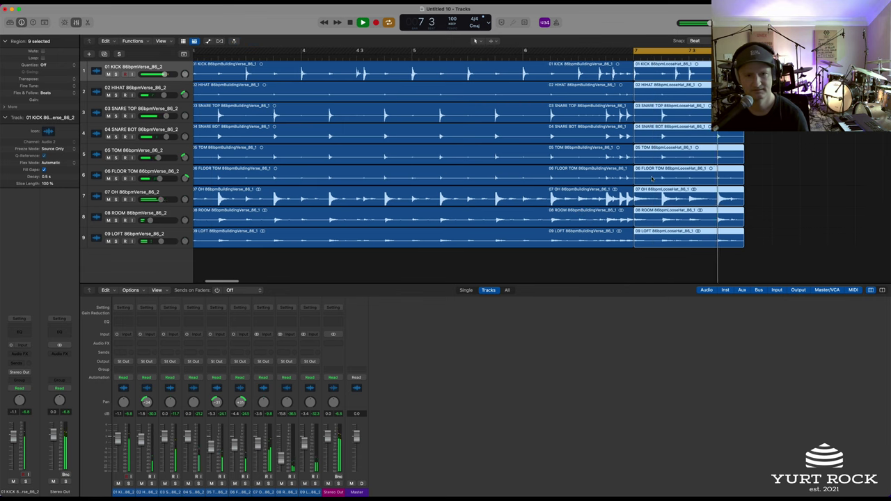
key("space")
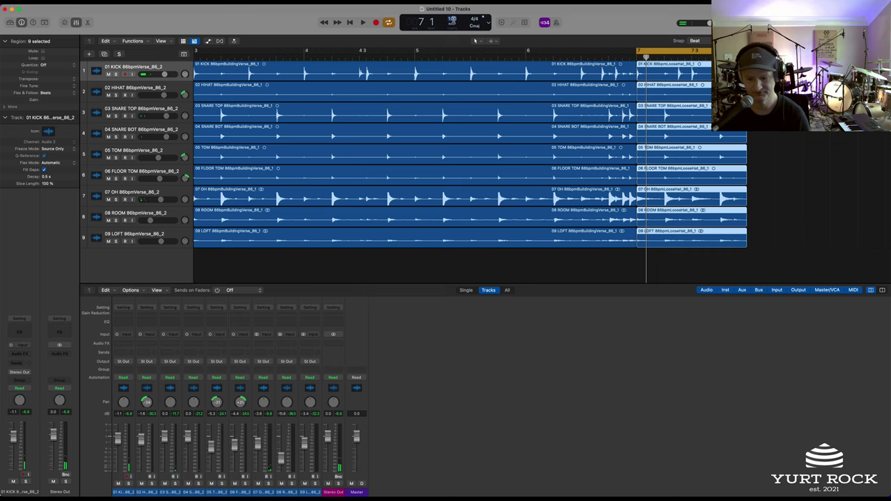
type("82")
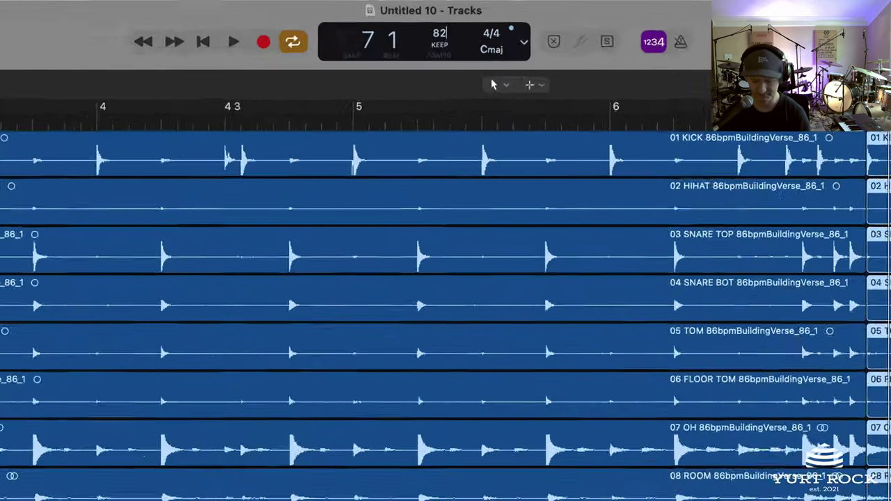
key("Return")
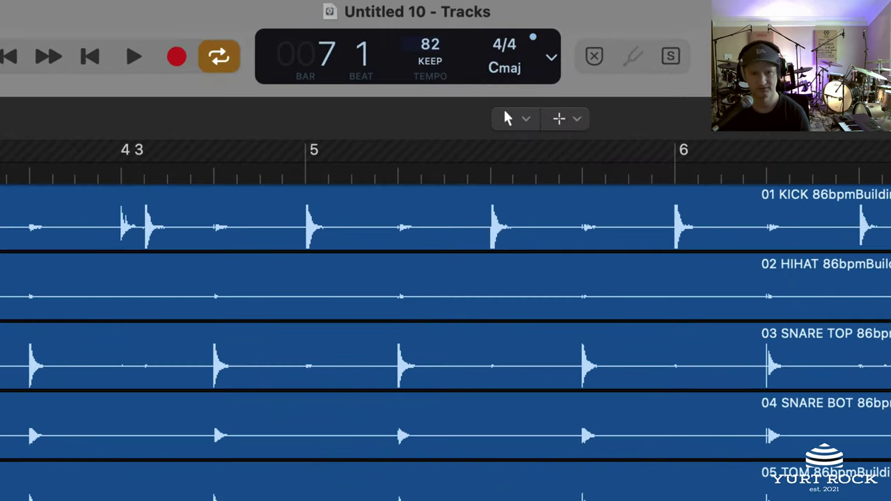
key("space")
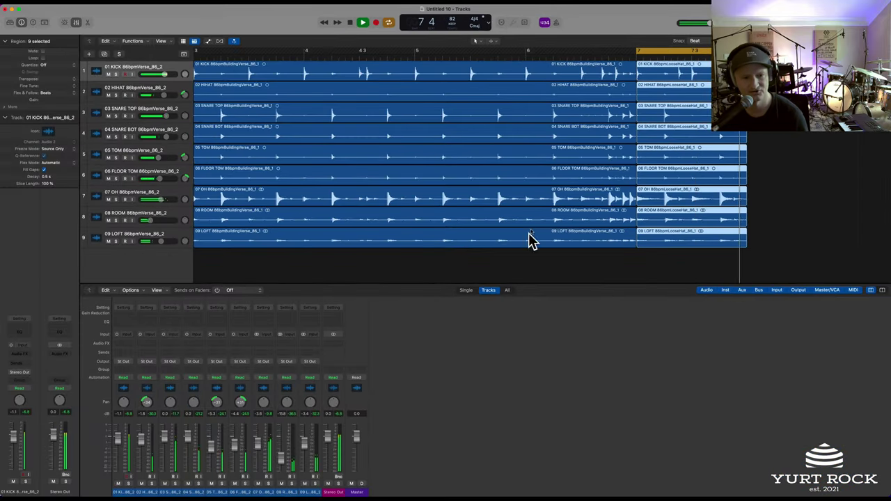
scroll(501, 174, "left", 1)
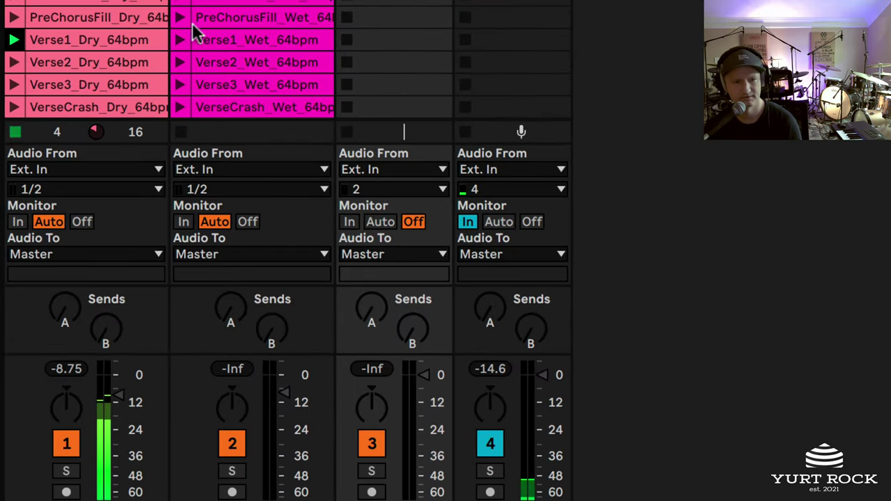
Compare Verse1_Wet against Verse1_Dry, leaving Verse1_Dry playing
left_click(179, 41)
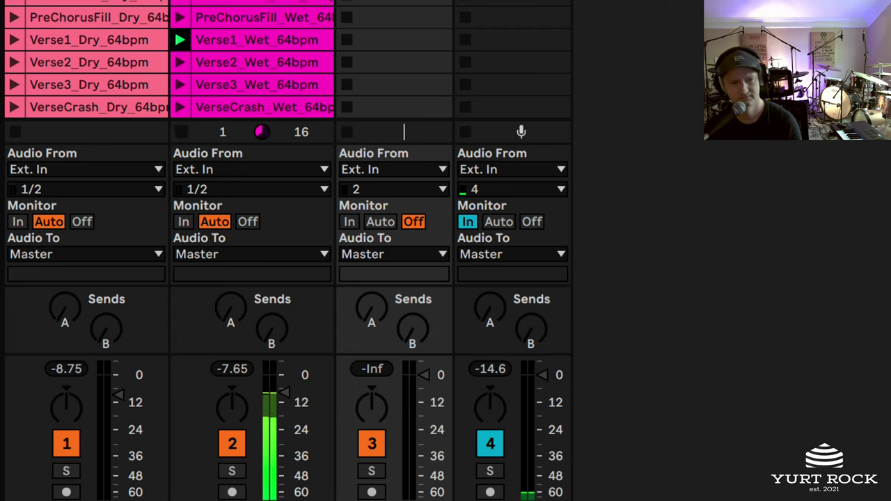
left_click(14, 41)
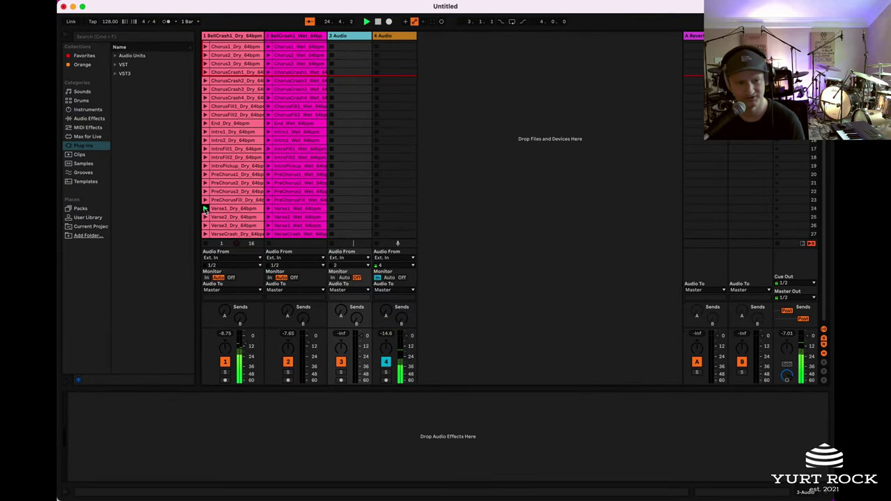
left_click(205, 209)
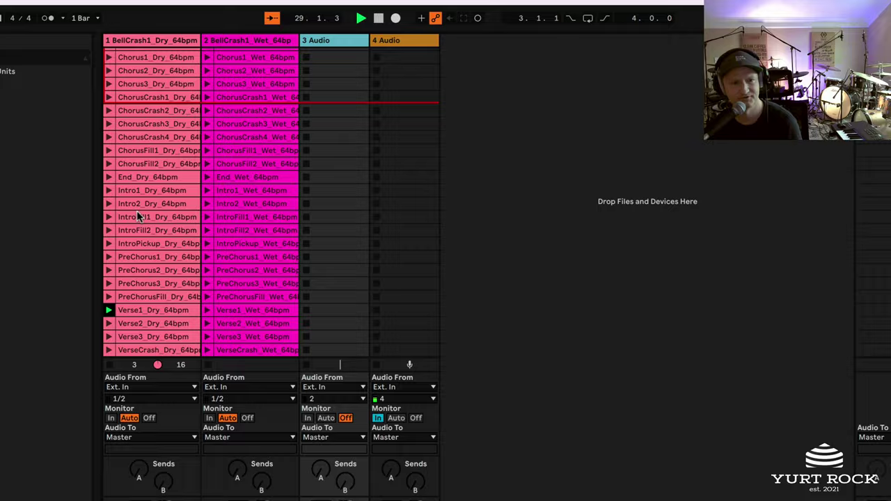
Queue the PreChorus1_Dry loop in Session View
scroll(68, 258, "up", 3)
scroll(52, 335, "down", 3)
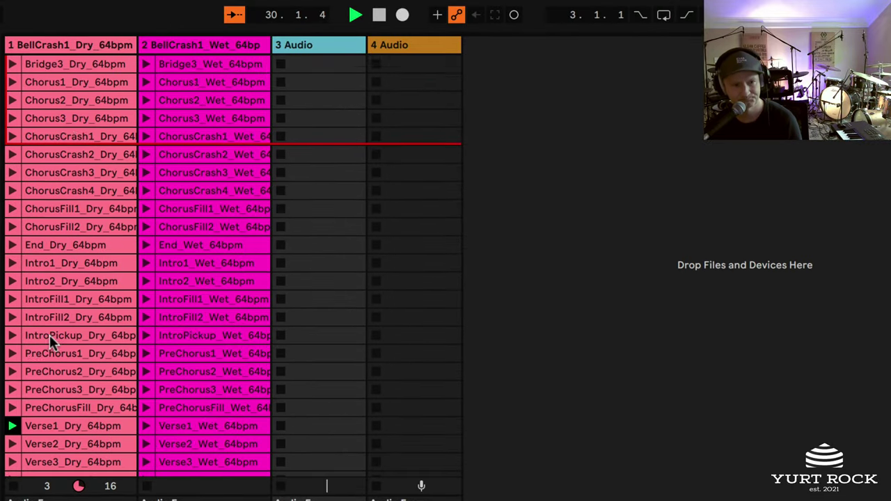
scroll(50, 336, "down", 1)
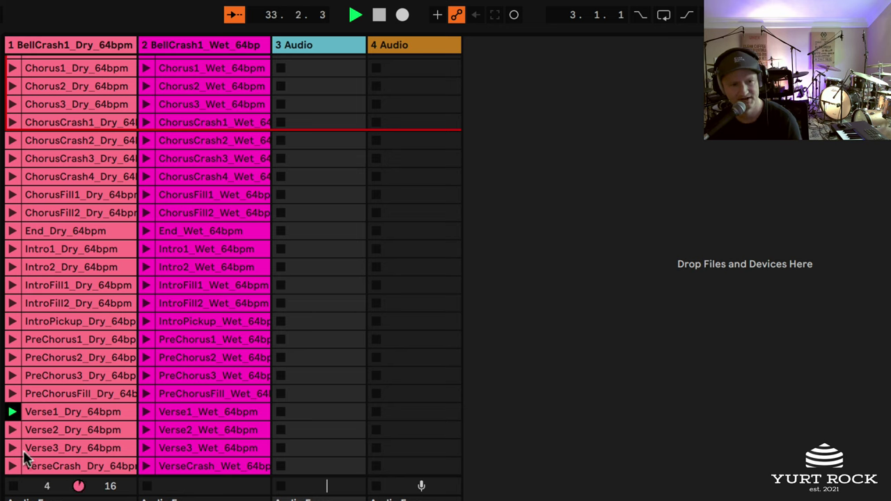
left_click(11, 340)
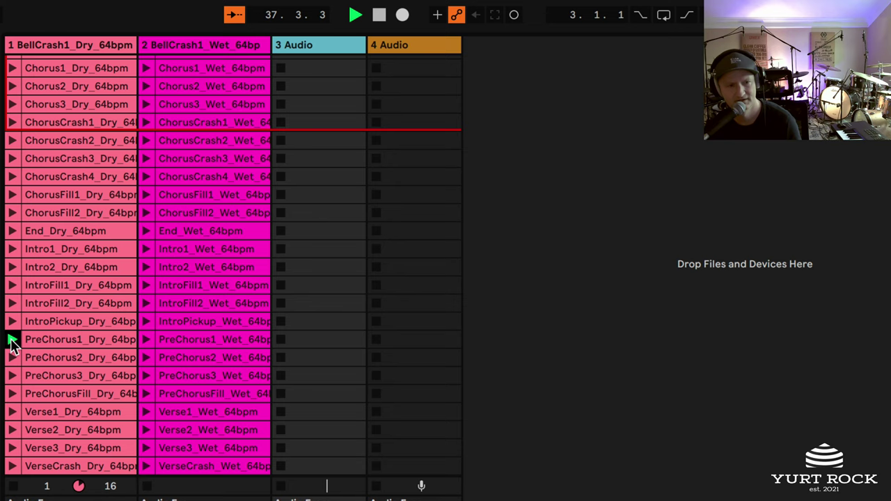
scroll(54, 345, "up", 4)
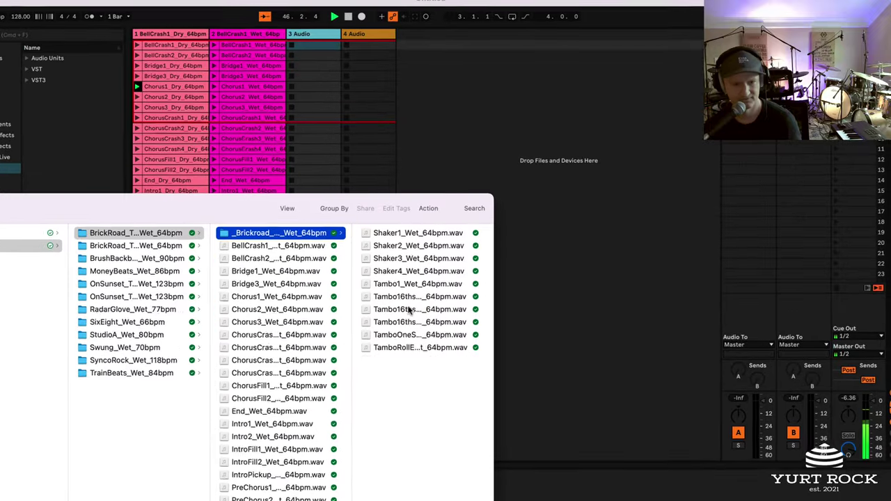
Drop the ten Shaker and Tambo wet WAVs onto track 3 and launch Tambo16ths3
left_click_drag(410, 359, 390, 202)
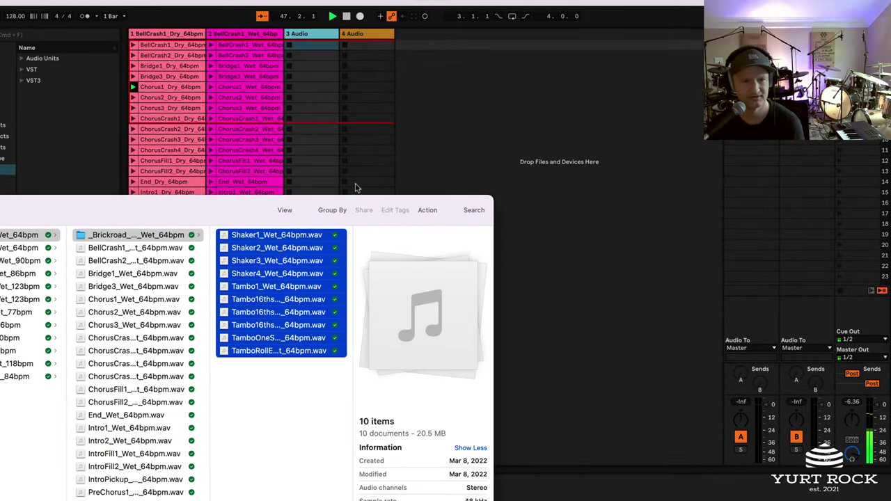
left_click_drag(318, 205, 487, 359)
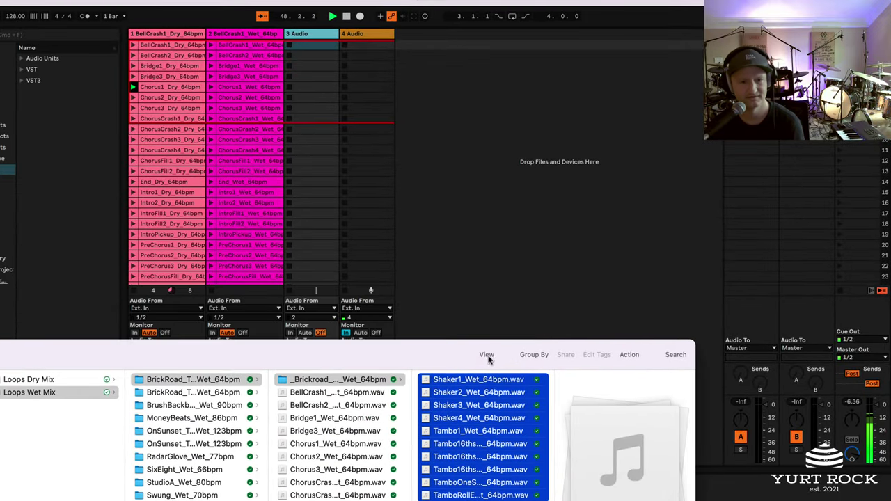
left_click_drag(427, 383, 293, 65)
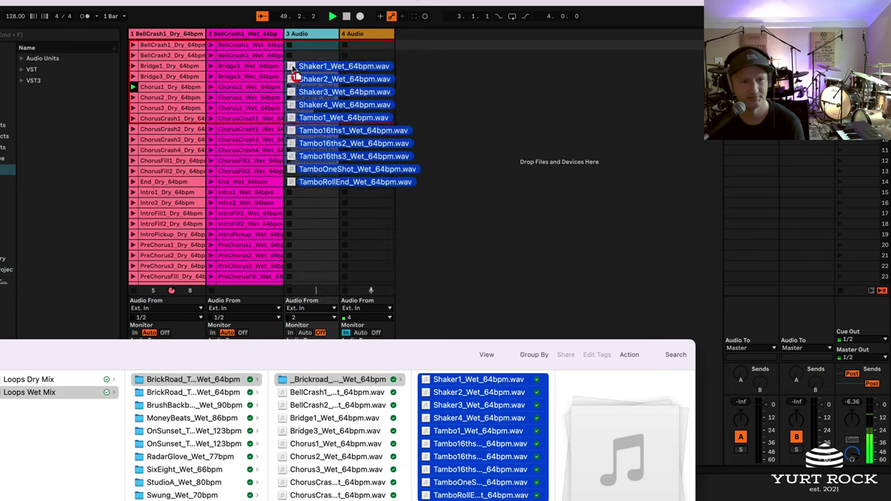
left_click(458, 262)
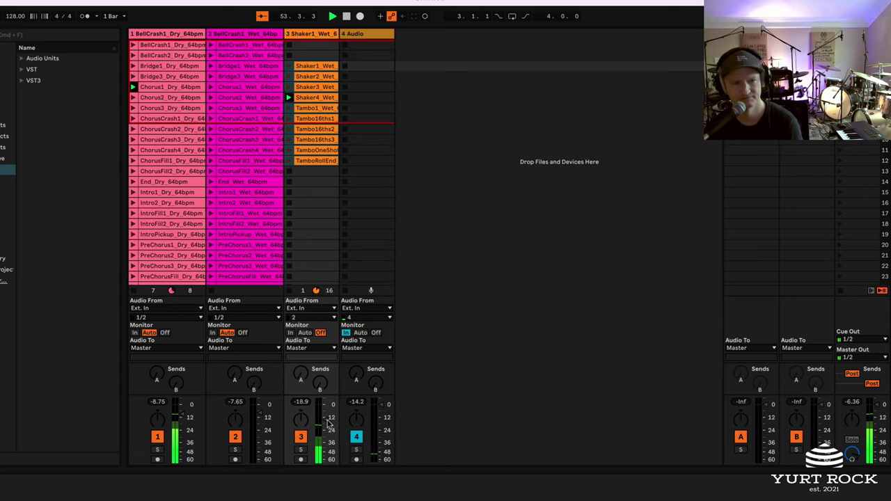
left_click(289, 140)
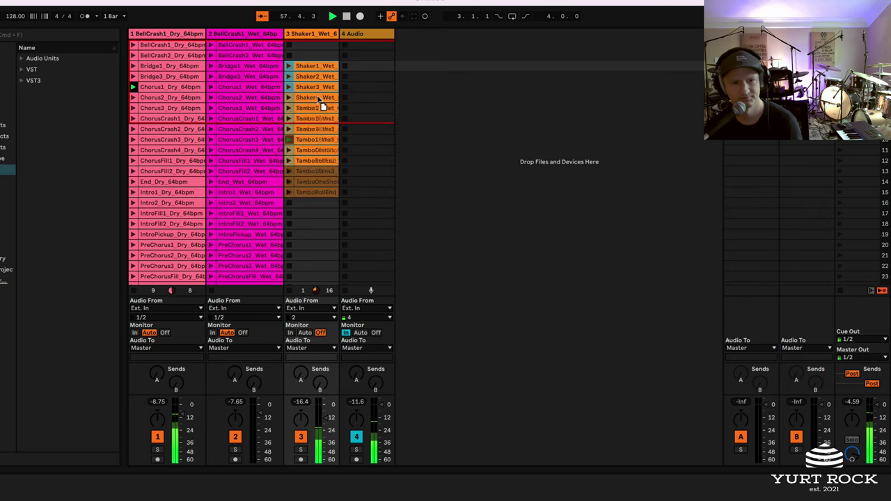
Shift the percussion clips three slots down, play Shaker1_Wet on track 5, queue Verse2_Dry
mouse_move(313, 66)
left_mouse_down()
mouse_move(317, 98)
mouse_move(434, 111)
mouse_move(440, 184)
left_mouse_up()
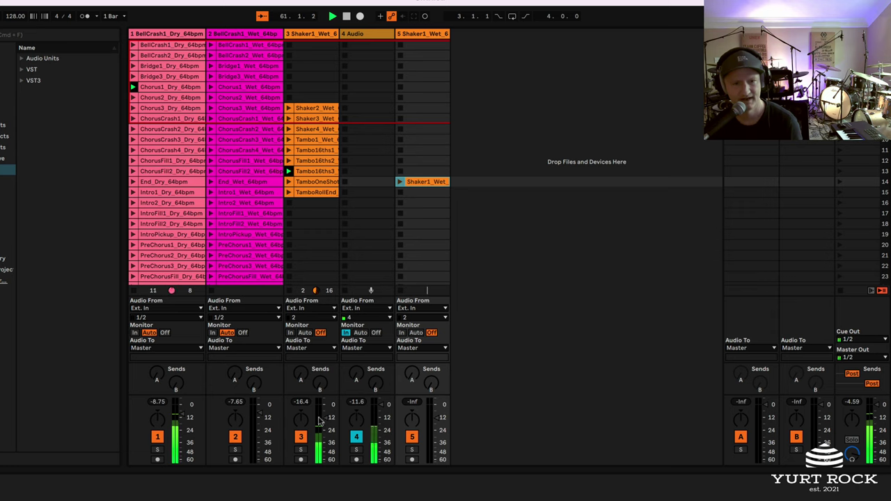
left_click(400, 182)
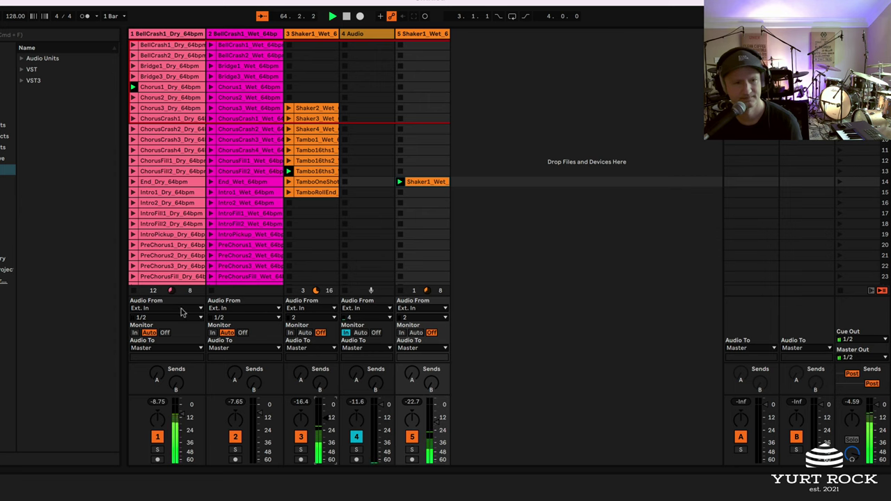
scroll(156, 220, "down", 4)
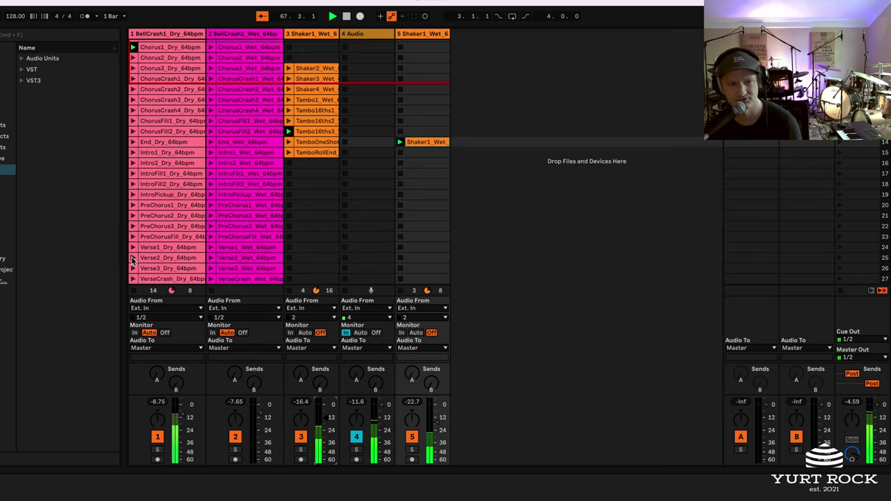
left_click(133, 258)
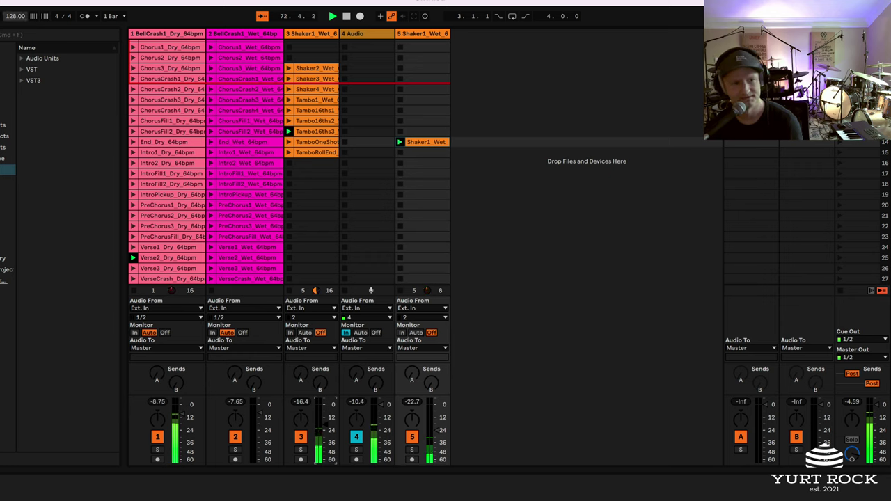
Set the song tempo to 120, then 140 BPM
type("120")
key("Return")
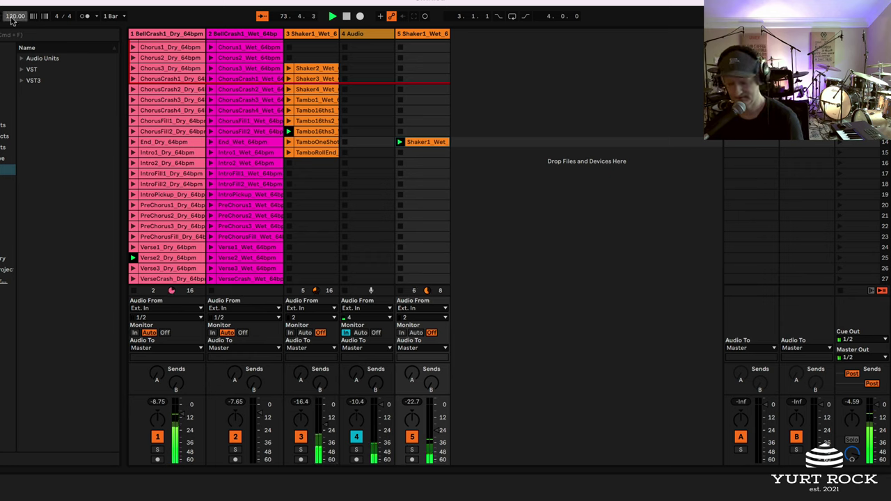
type("140")
key("Return")
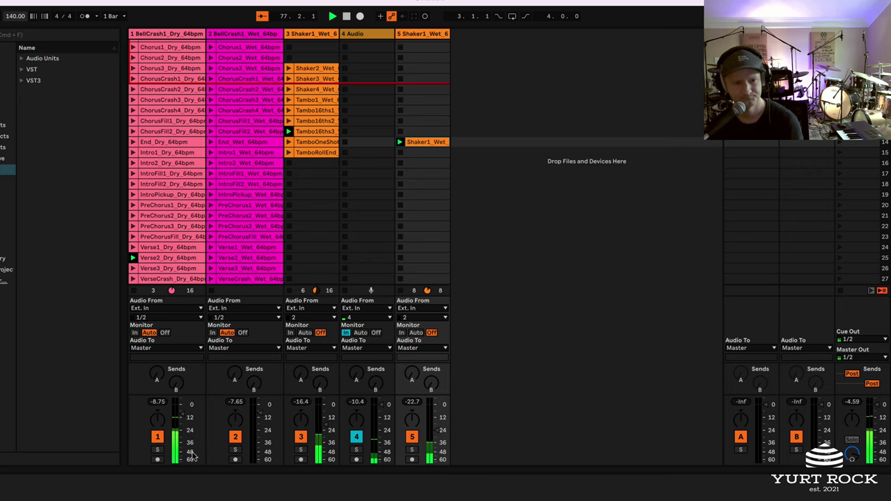
Launch Verse2_Wet, stop track 1, then launch ChorusCrash3_Wet
left_click(211, 258)
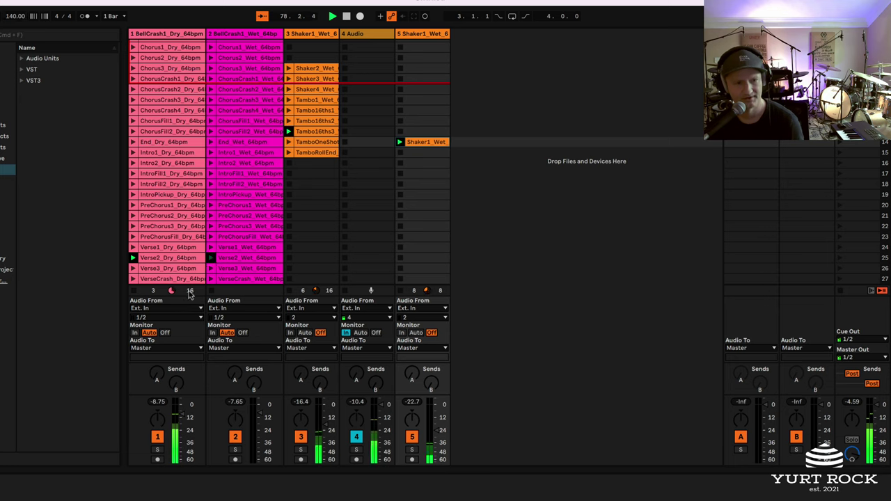
left_click(134, 291)
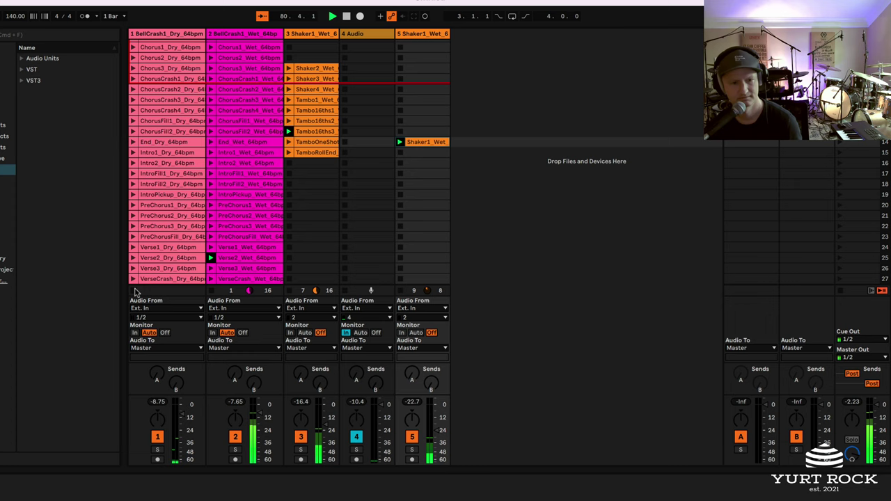
left_click(210, 99)
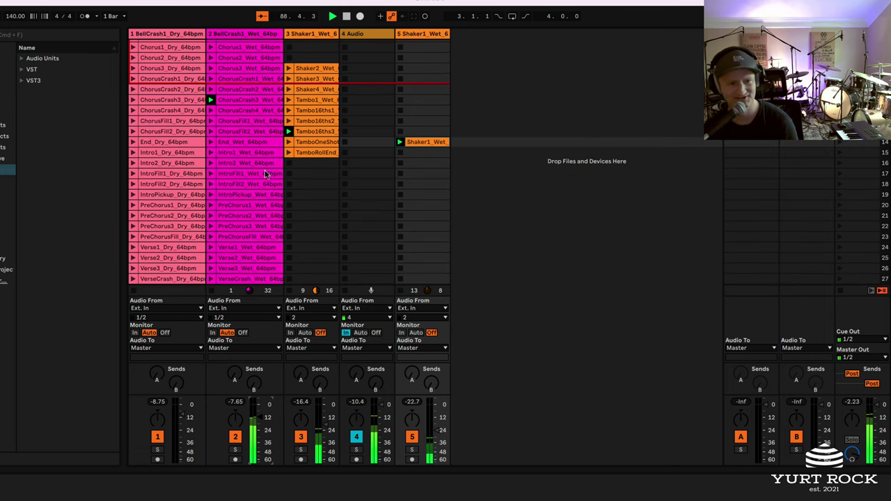
Launch PreChorusFill_Dry, then Verse1_Dry, on track 1 over the percussion loops
left_click(133, 237)
left_click(210, 290)
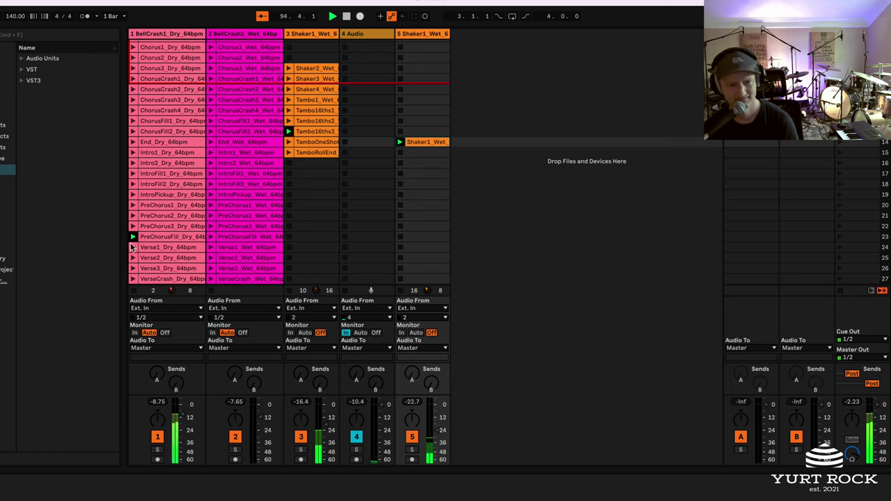
left_click(132, 246)
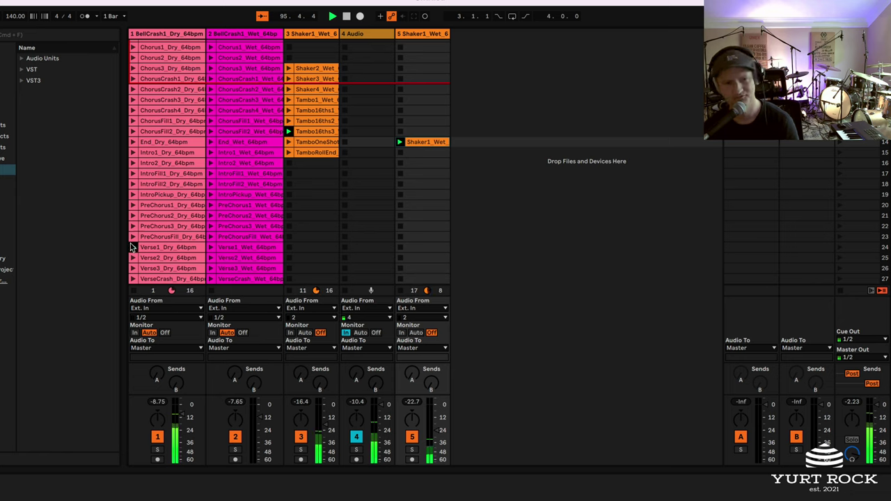